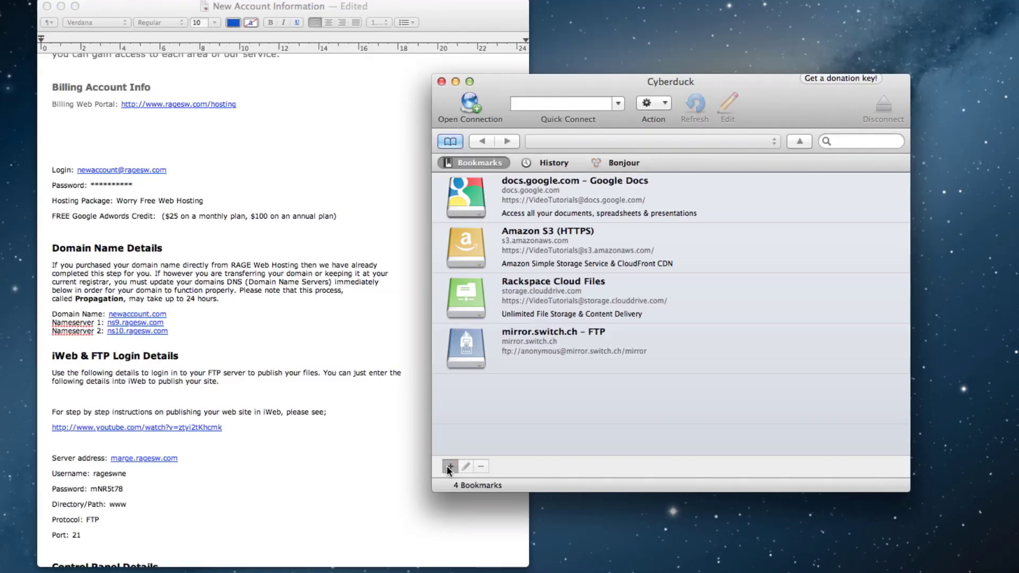
Create a new bookmark named RAGE Web Hosting for server marge.ragesw.com with username rageswne
left_click(448, 469)
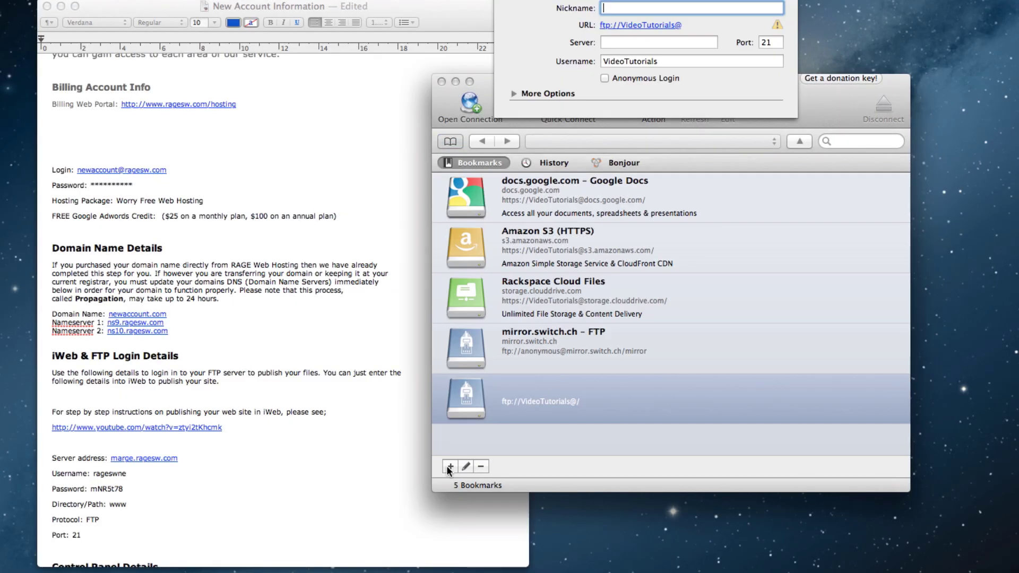
left_click_drag(557, 0, 559, 164)
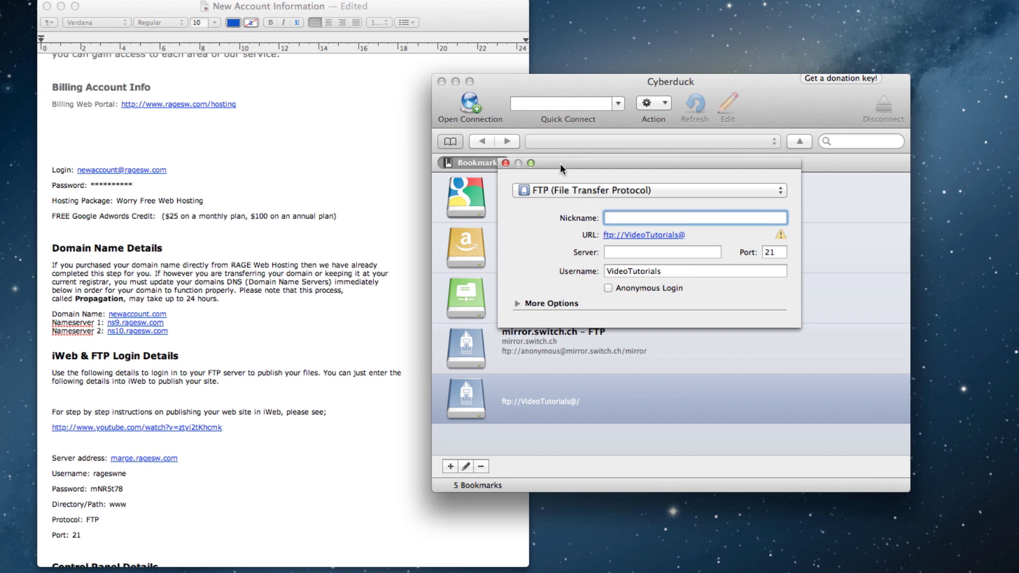
type("RAGE Web ")
type("Hosting")
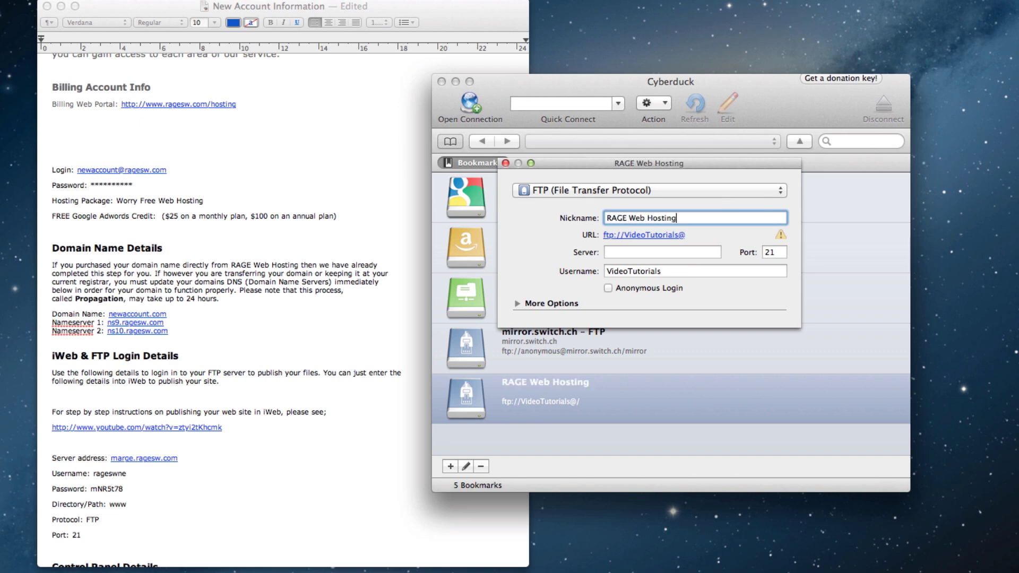
left_click(649, 249)
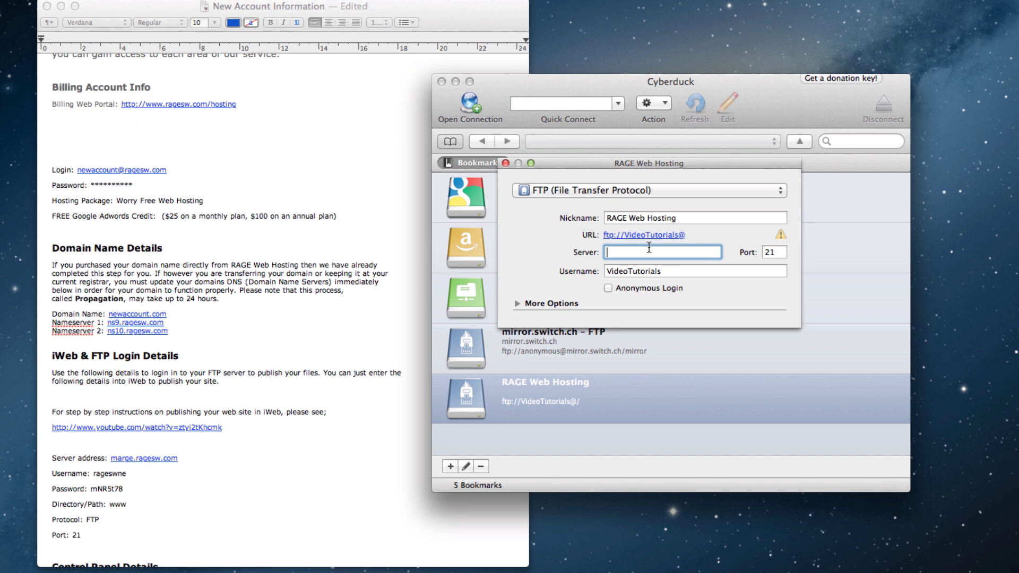
type("marge.r")
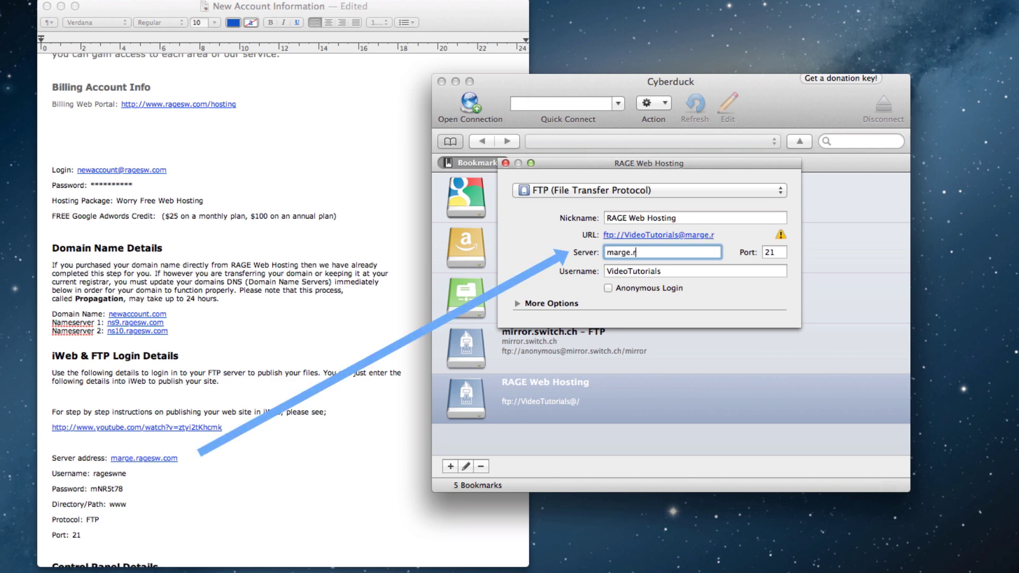
type("agesw.com")
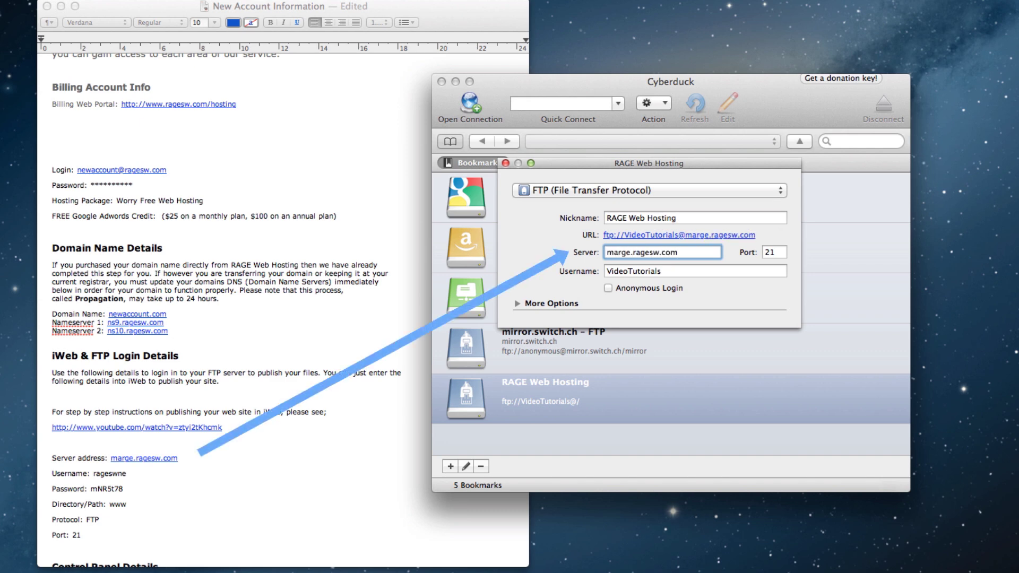
key("Tab")
key("Tab")
type("r")
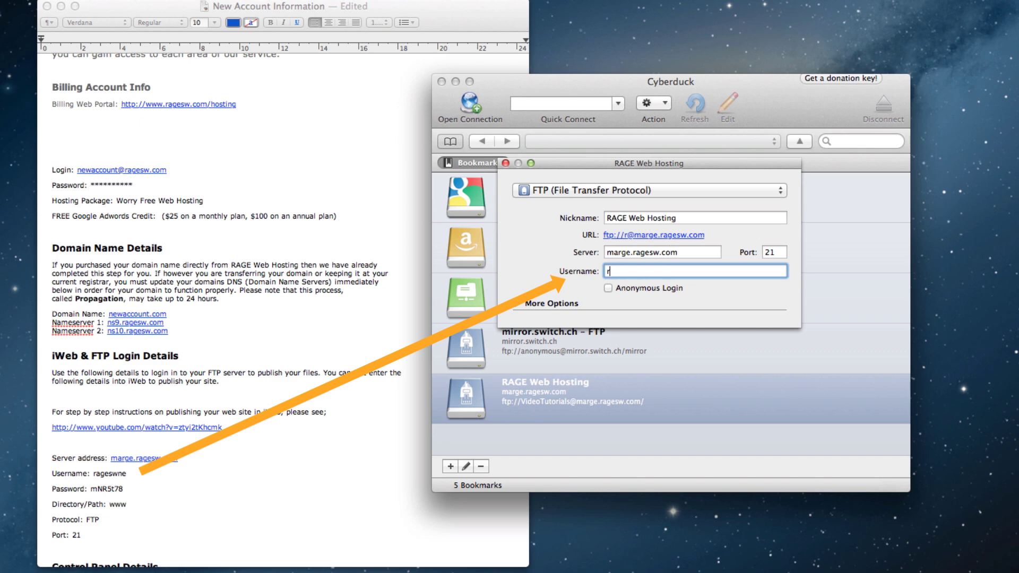
type("ageswne")
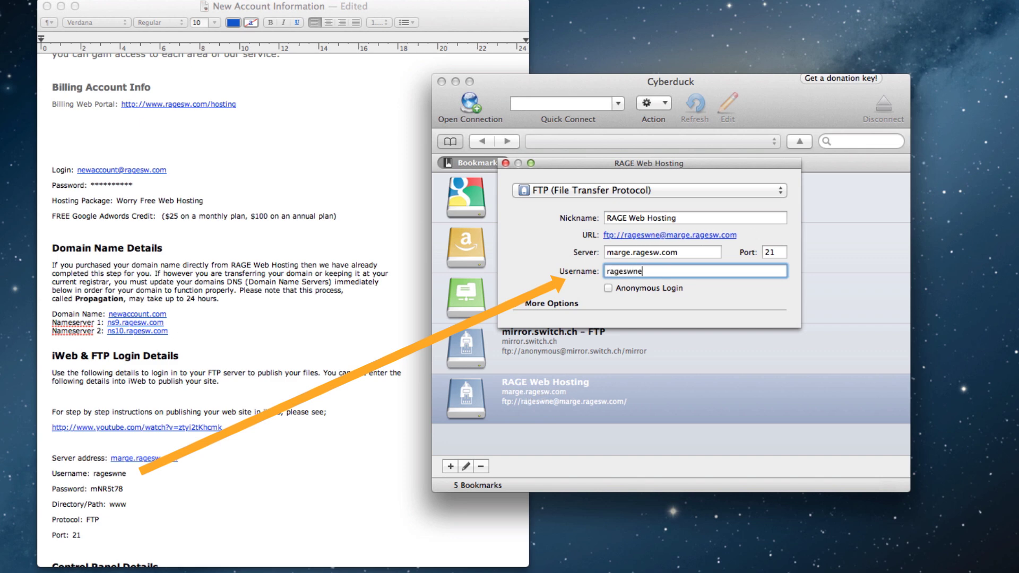
Set the bookmark's default path to www under More Options and finish the bookmark
left_click(518, 304)
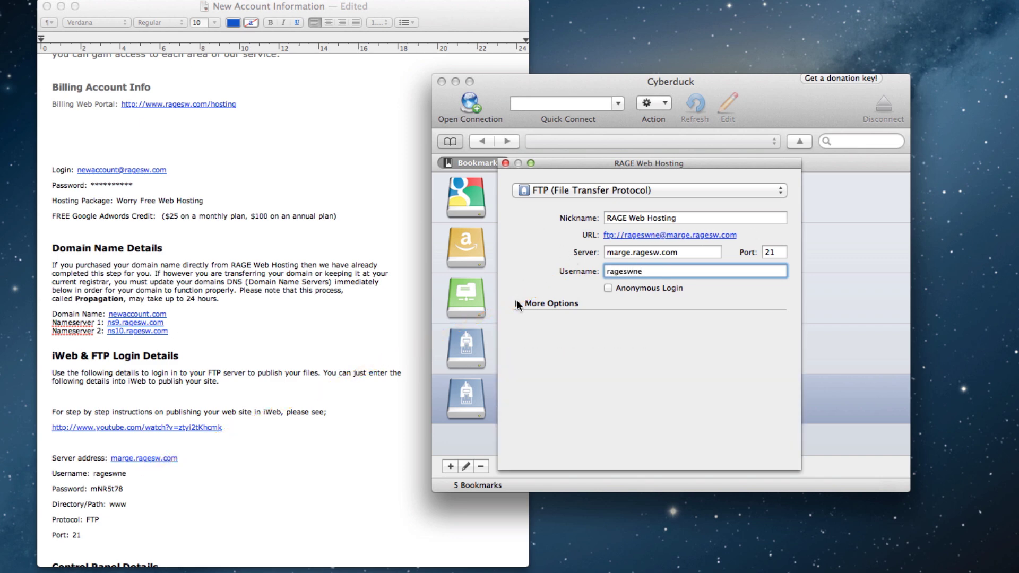
left_click(628, 326)
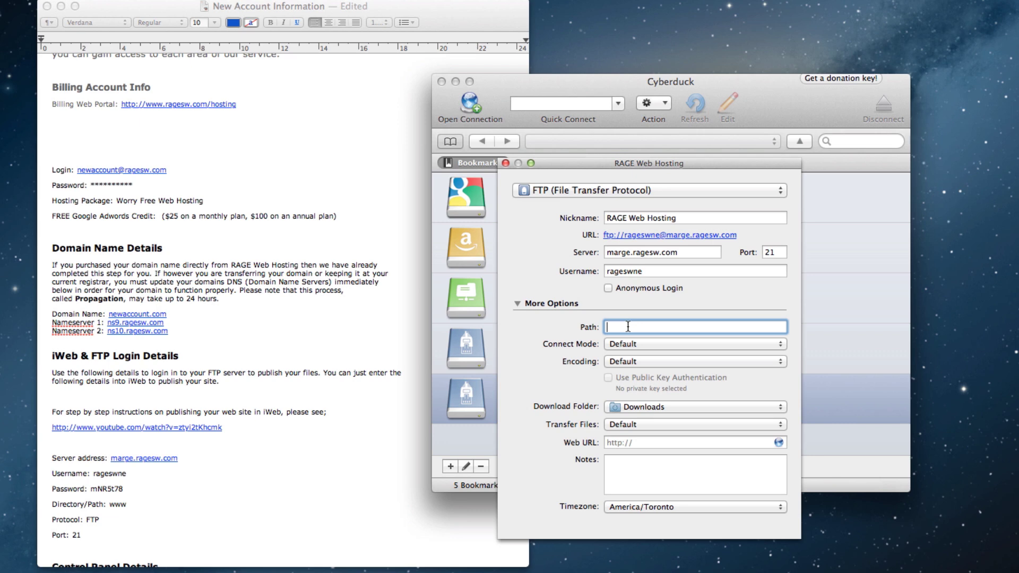
type("www")
left_click(506, 162)
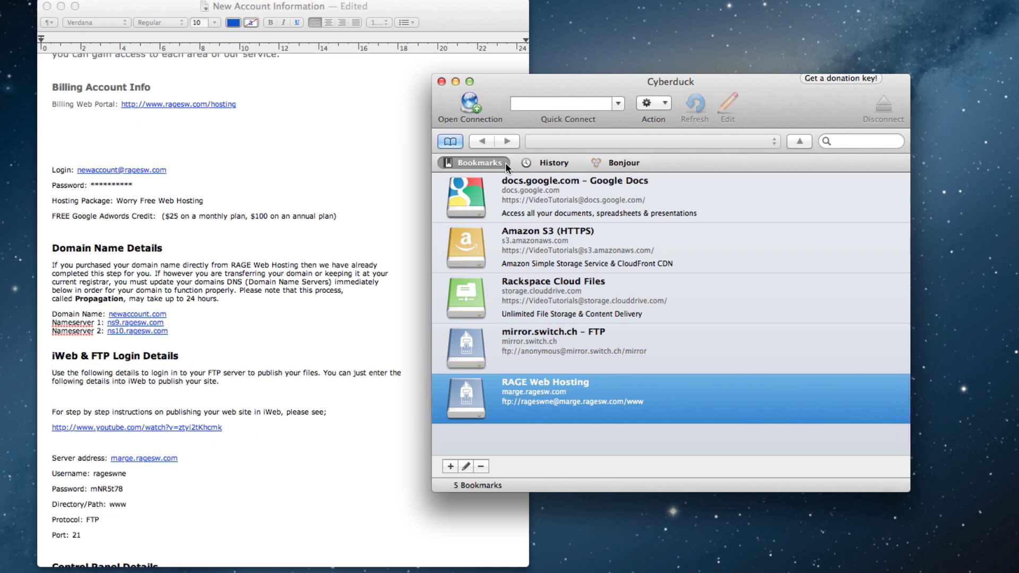
Connect to the RAGE Web Hosting bookmark with the password and accept the certificate warning
double_click(508, 387)
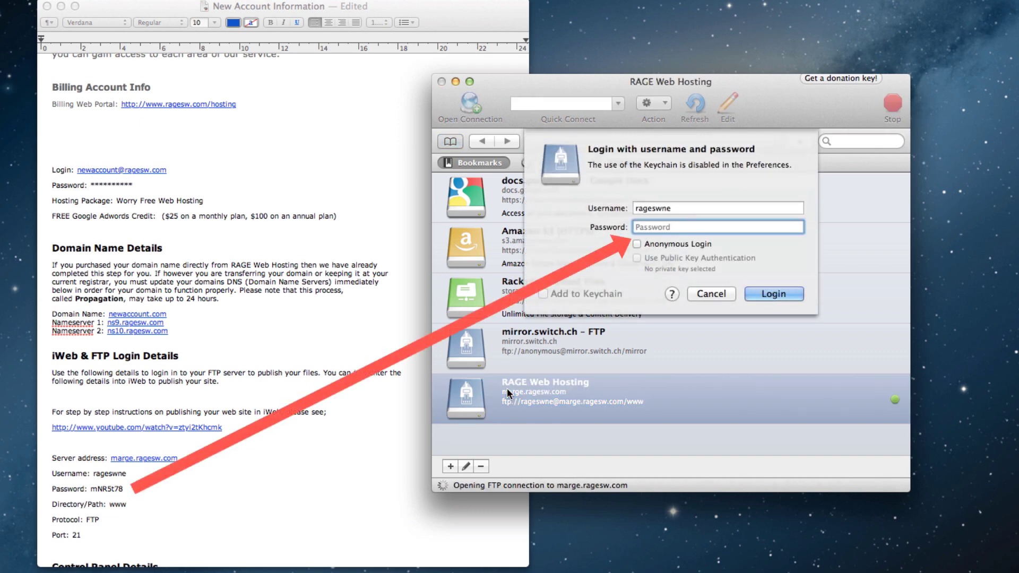
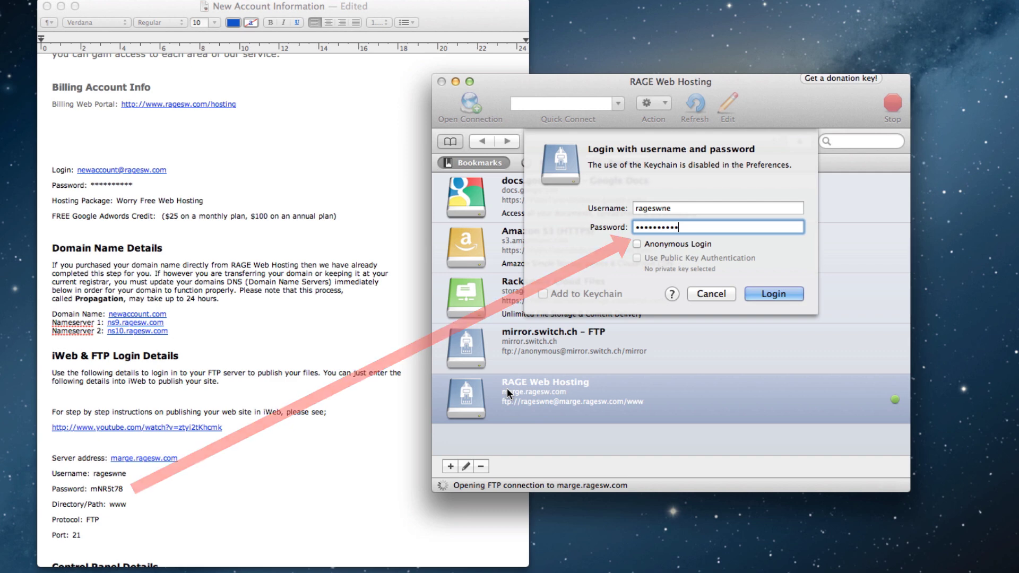
left_click(762, 290)
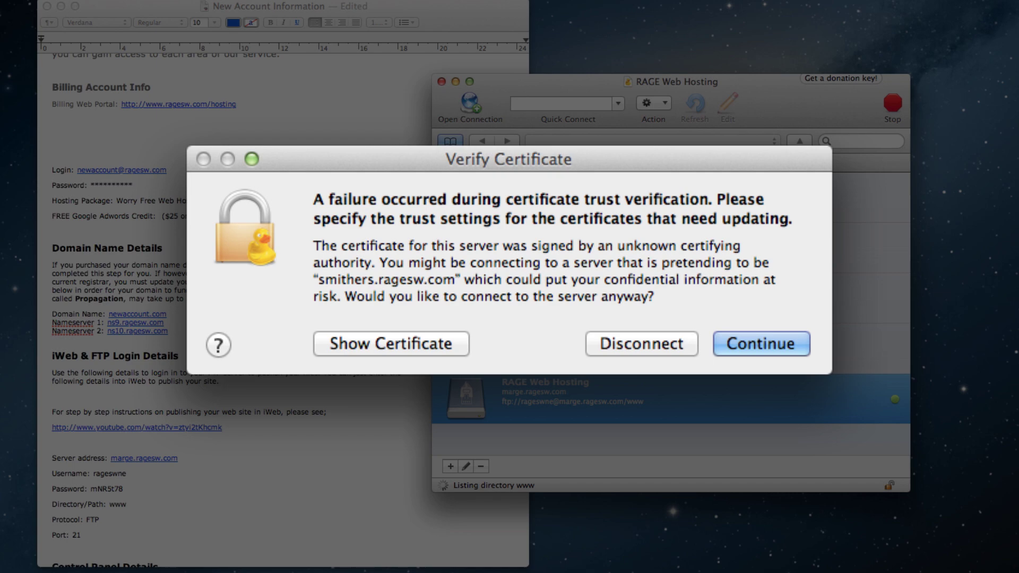
key("Return")
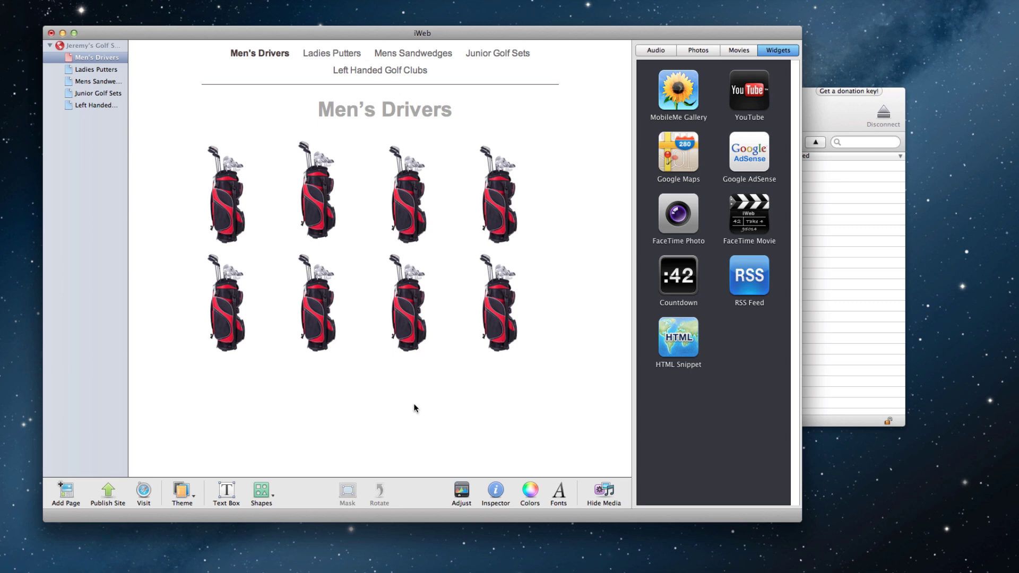
Change the golf site's Publish to setting from FTP Server to Local Folder
left_click(98, 50)
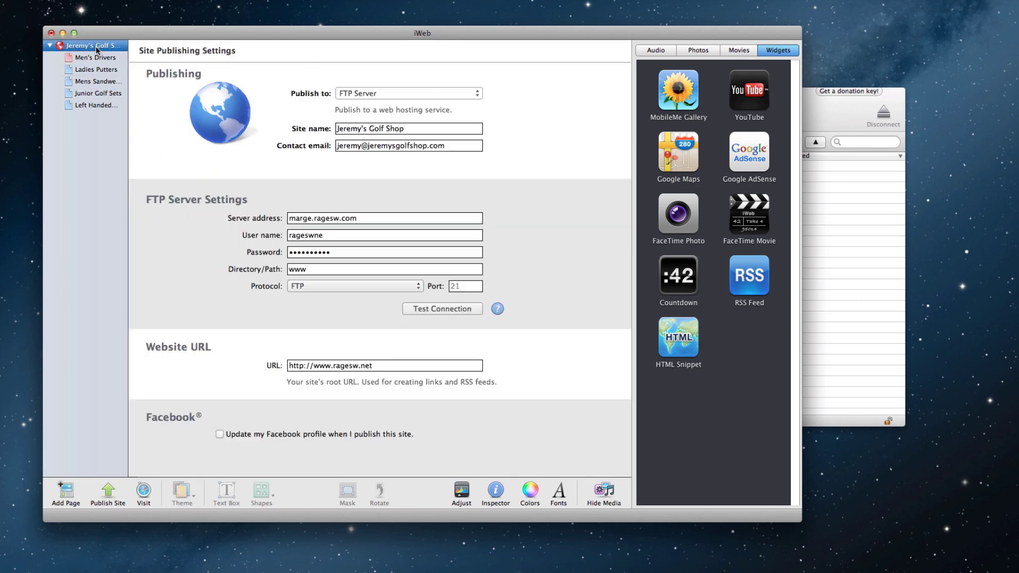
left_click(466, 93)
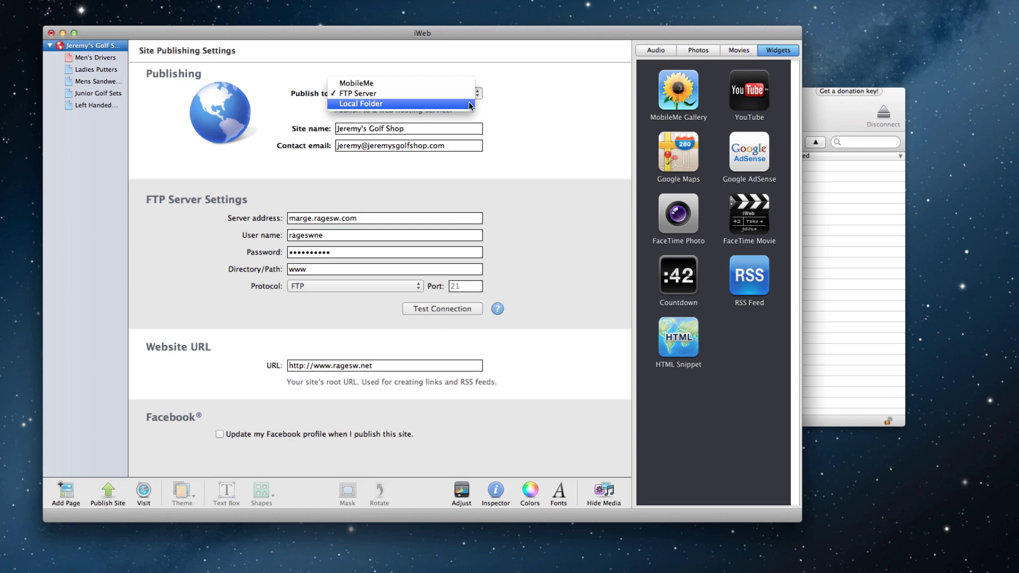
left_click(470, 104)
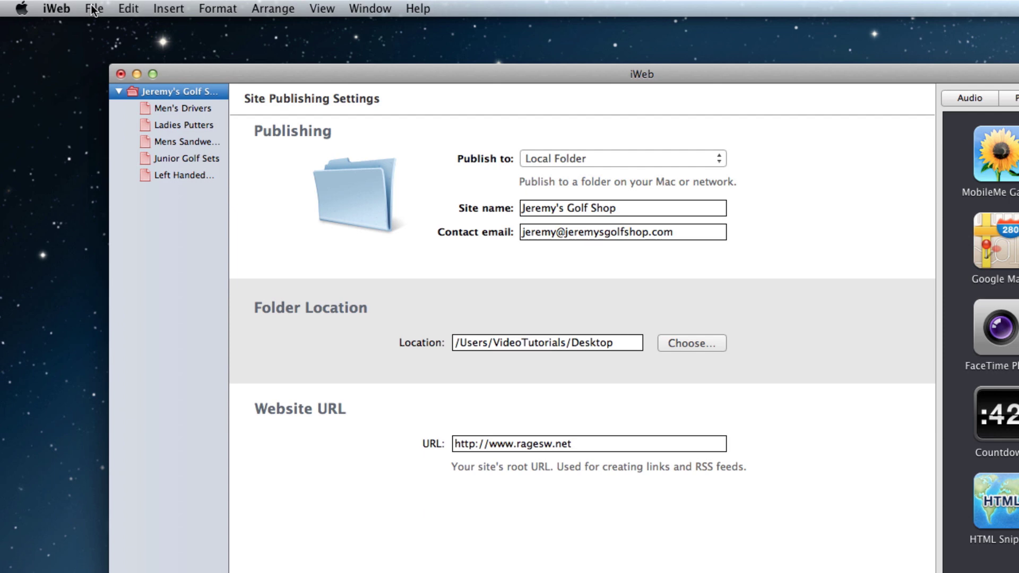
Publish the entire site to the Desktop folder and dismiss the confirmation
left_click(95, 10)
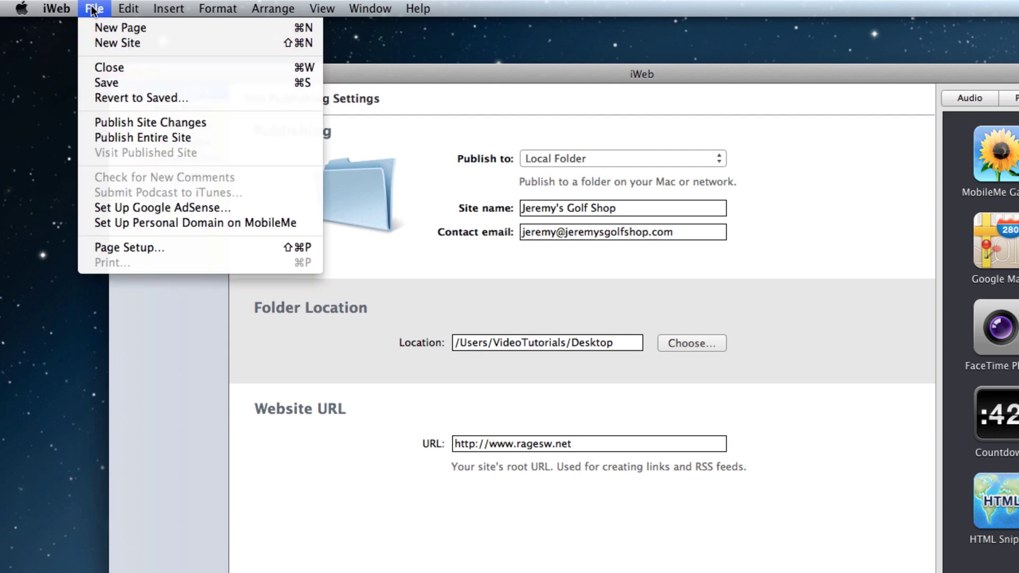
left_click(93, 137)
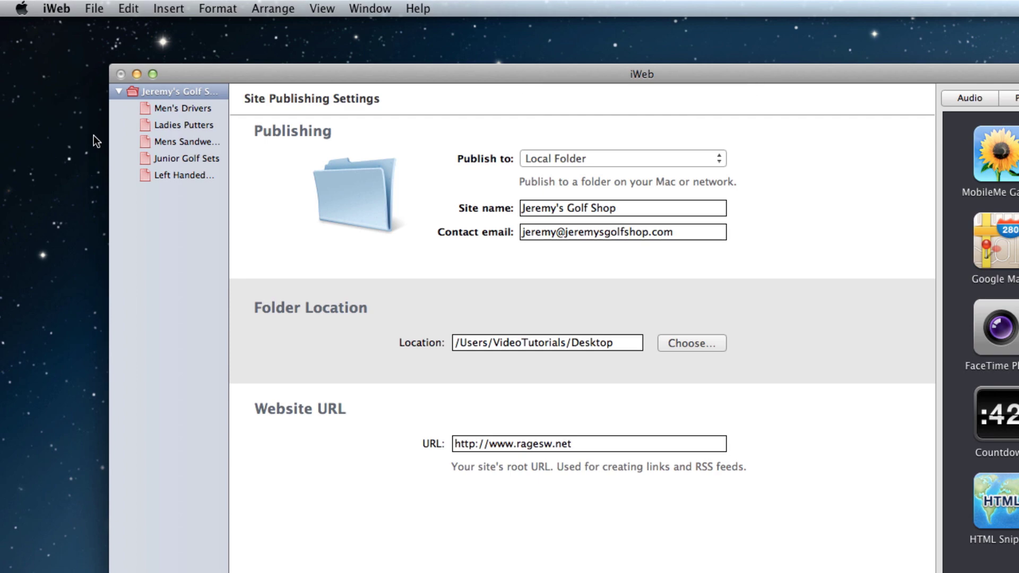
left_click(752, 165)
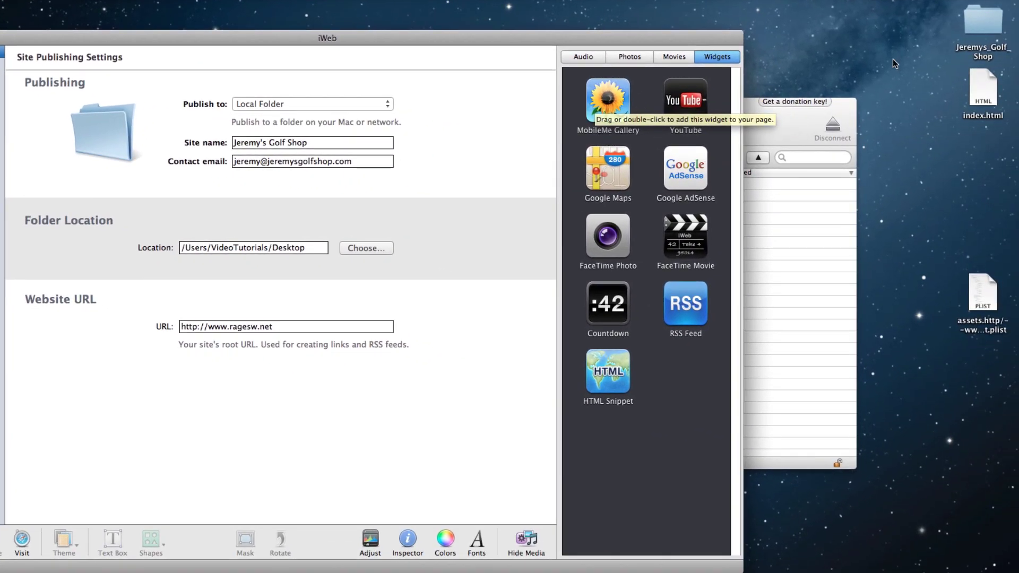
Show the Jeremys_Golf_Shop folder in Finder beside the RAGE Web Hosting server window
double_click(980, 36)
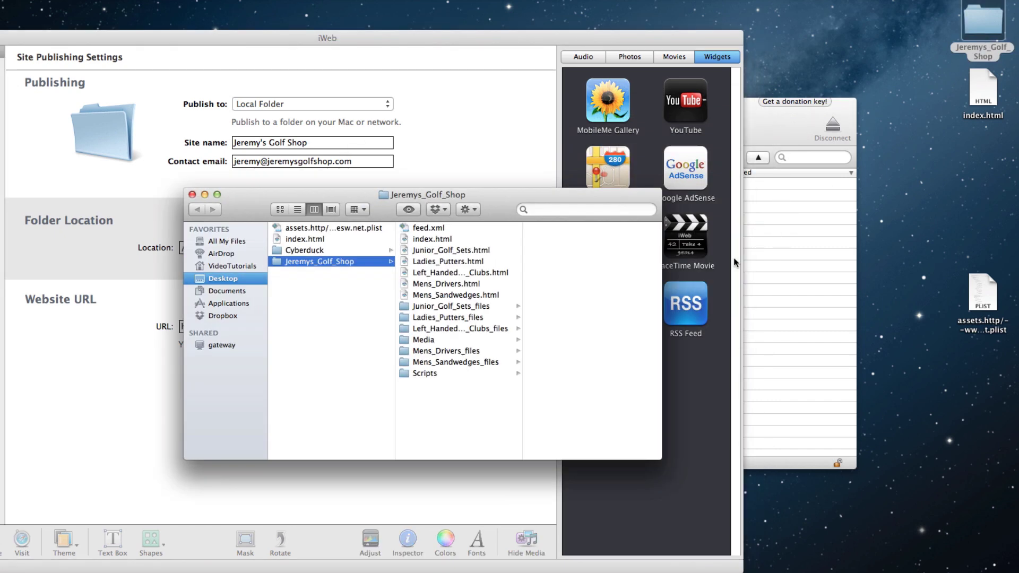
left_click(774, 366)
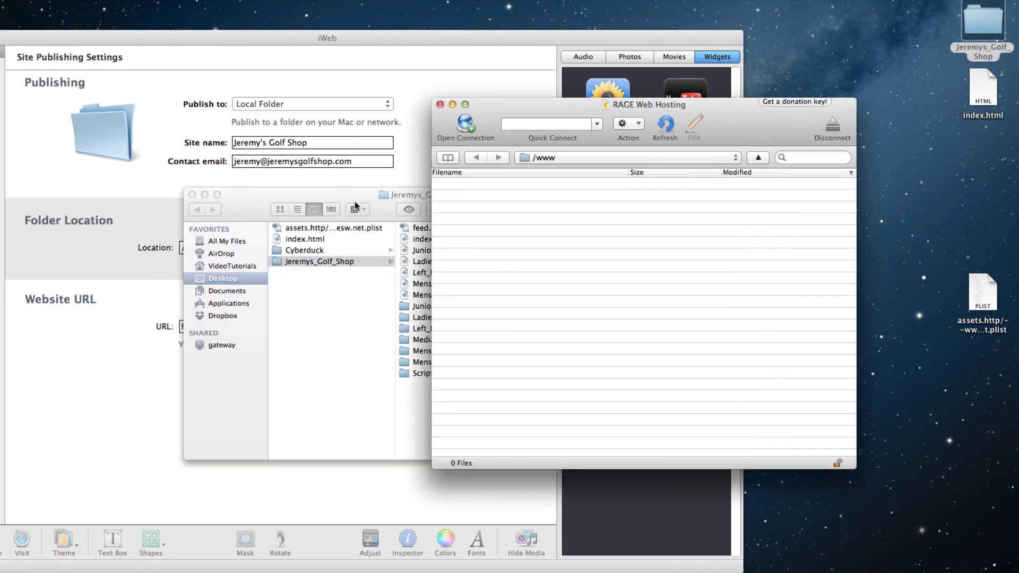
left_click_drag(336, 194, 68, 187)
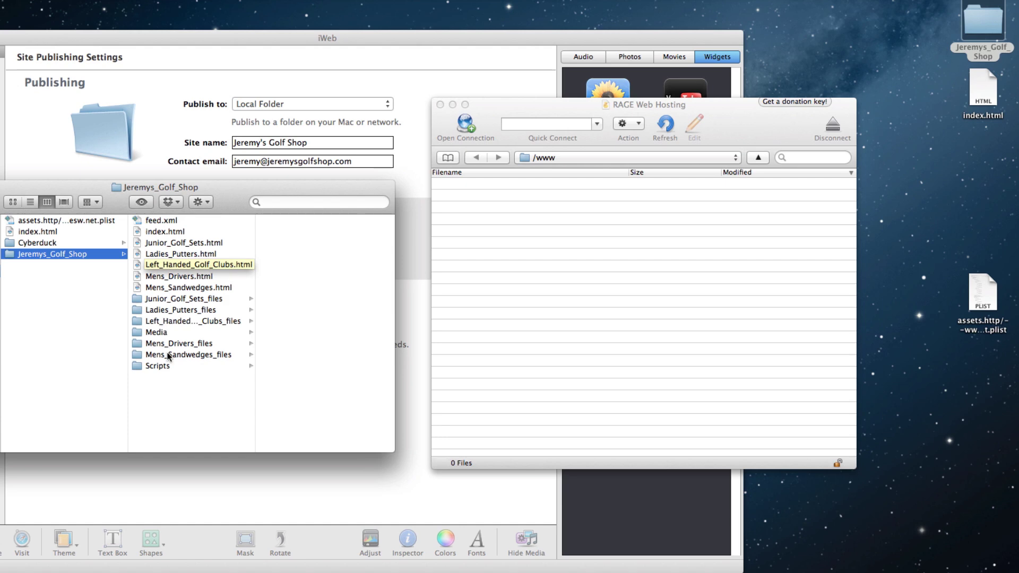
Select all 14 site items and drag them onto the server's www folder to upload
left_click_drag(163, 378, 146, 207)
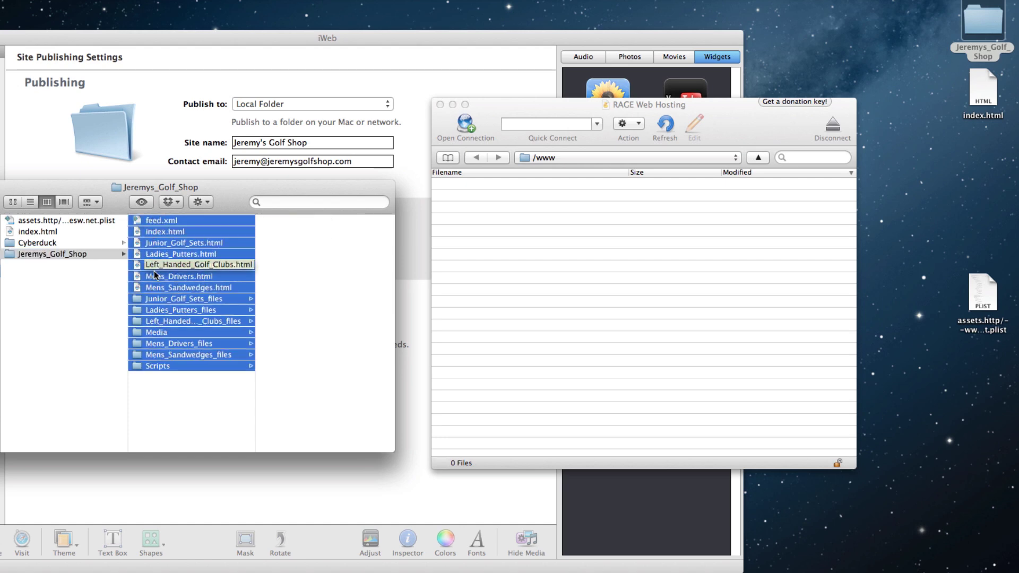
left_click_drag(154, 270, 569, 280)
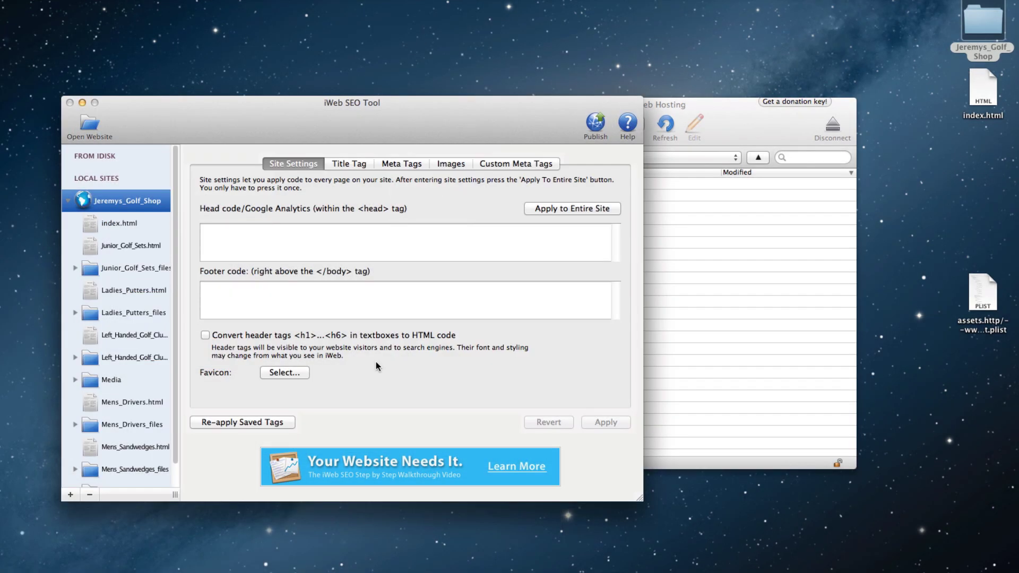
Publish the optimised site to its folder and reveal Jeremys_Golf_Shop in Finder
left_click(600, 126)
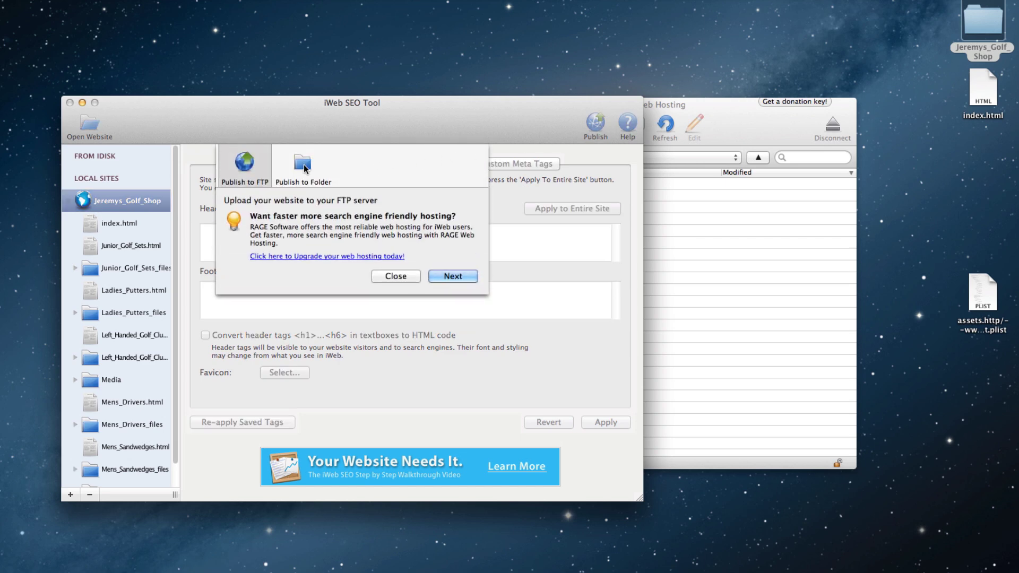
left_click(297, 164)
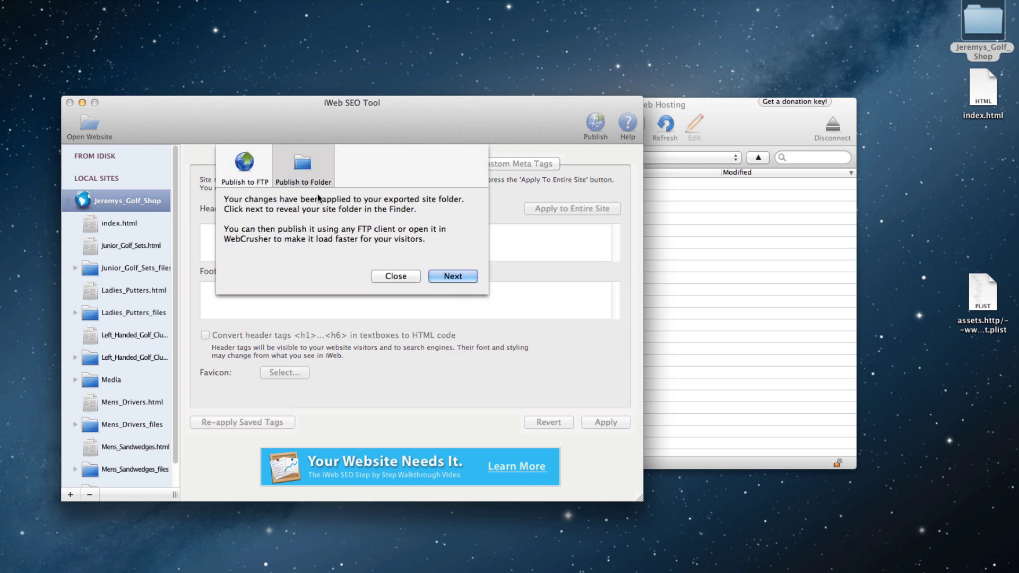
left_click(439, 275)
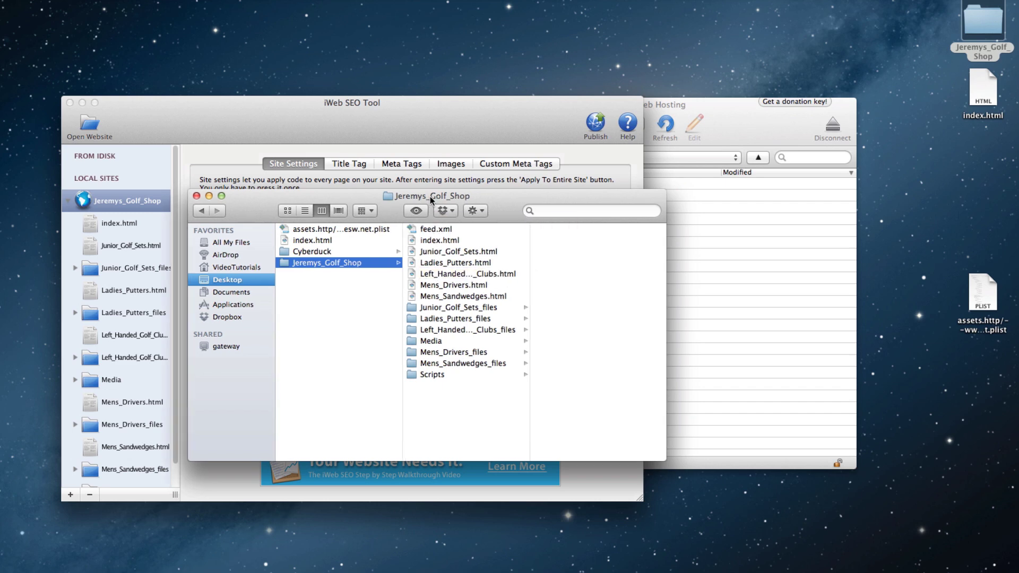
Select all 14 files in Jeremys_Golf_Shop and drop them into /www on the server to upload
left_click_drag(455, 209, 318, 209)
left_click(727, 312)
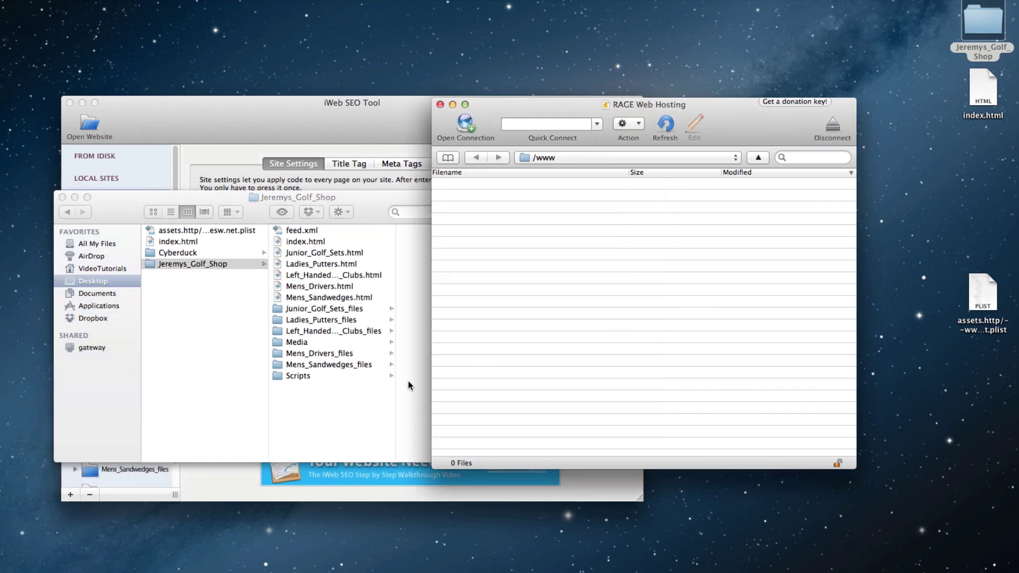
left_click(327, 408)
mouse_move(326, 406)
left_mouse_down()
mouse_move(338, 302)
mouse_move(640, 303)
left_mouse_up()
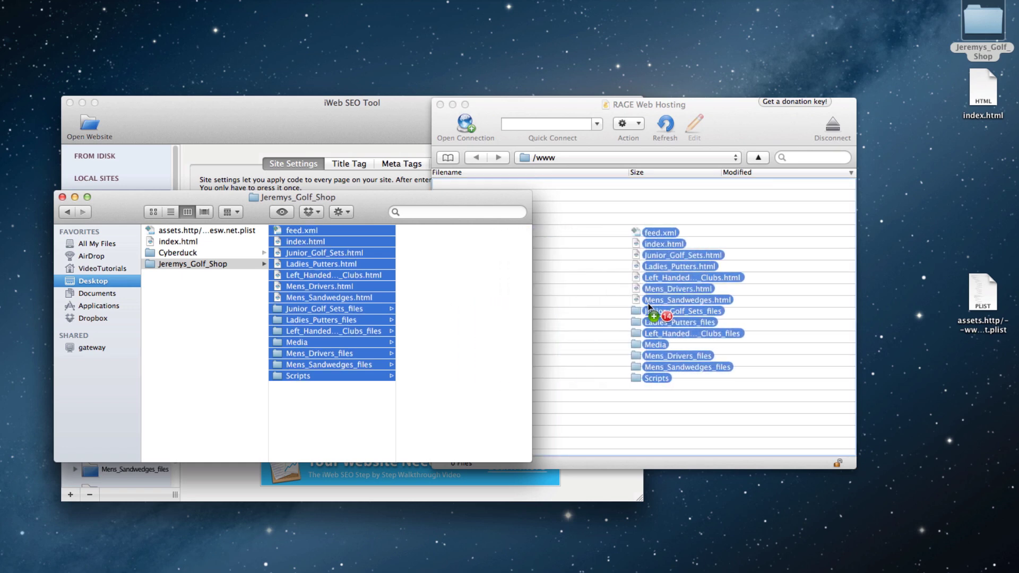
left_click_drag(649, 306, 649, 308)
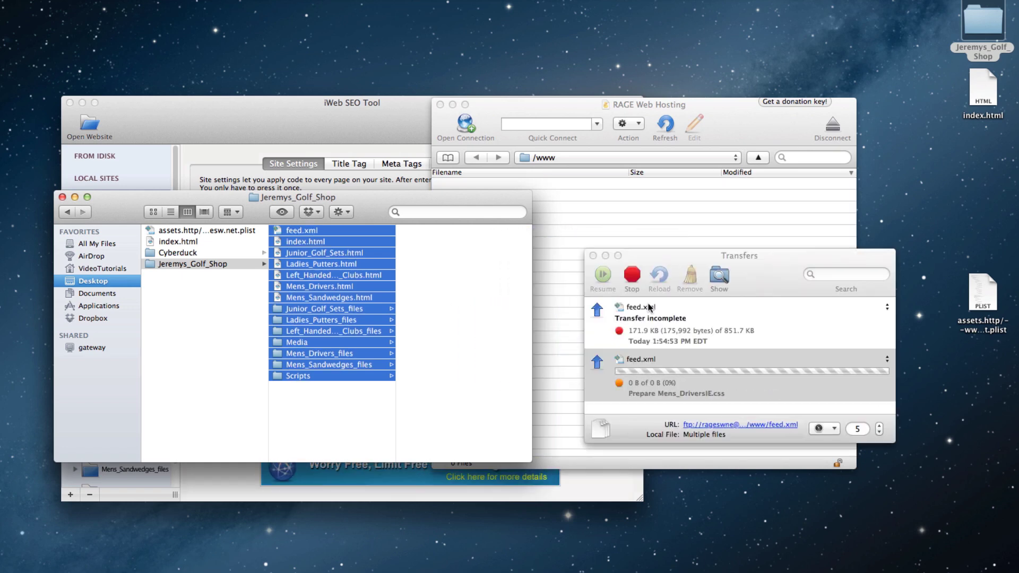